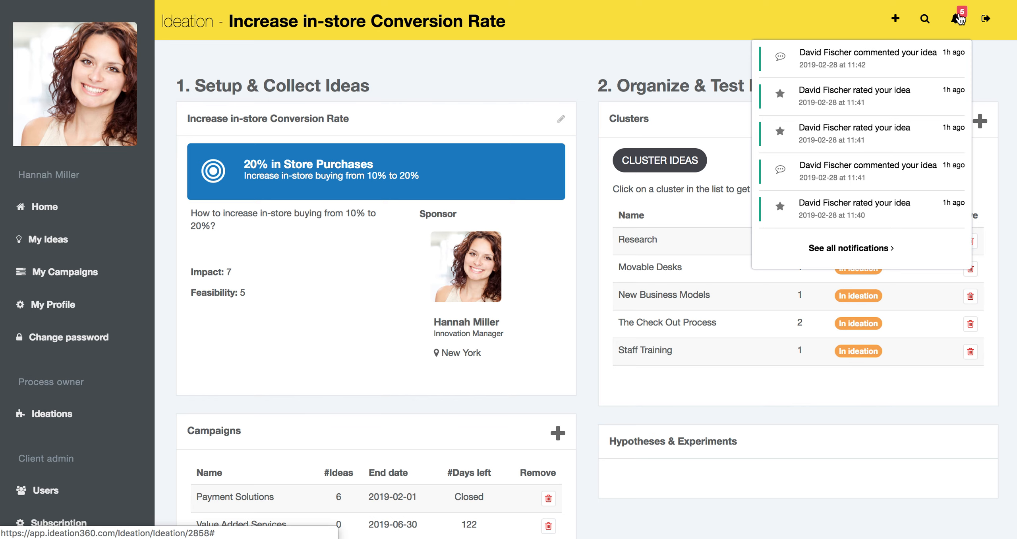
Open the full list of notifications and mark all of them as read.
click(854, 249)
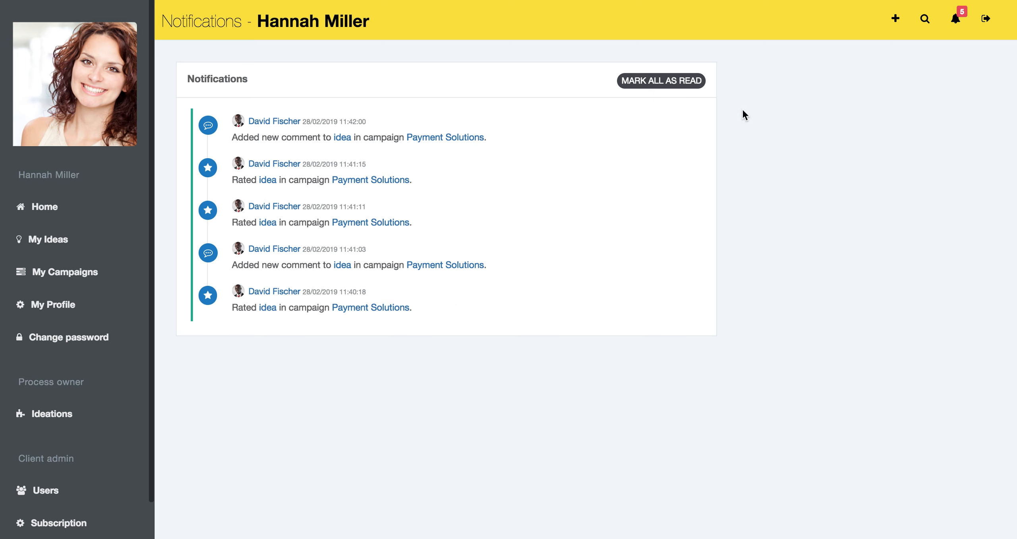
click(658, 81)
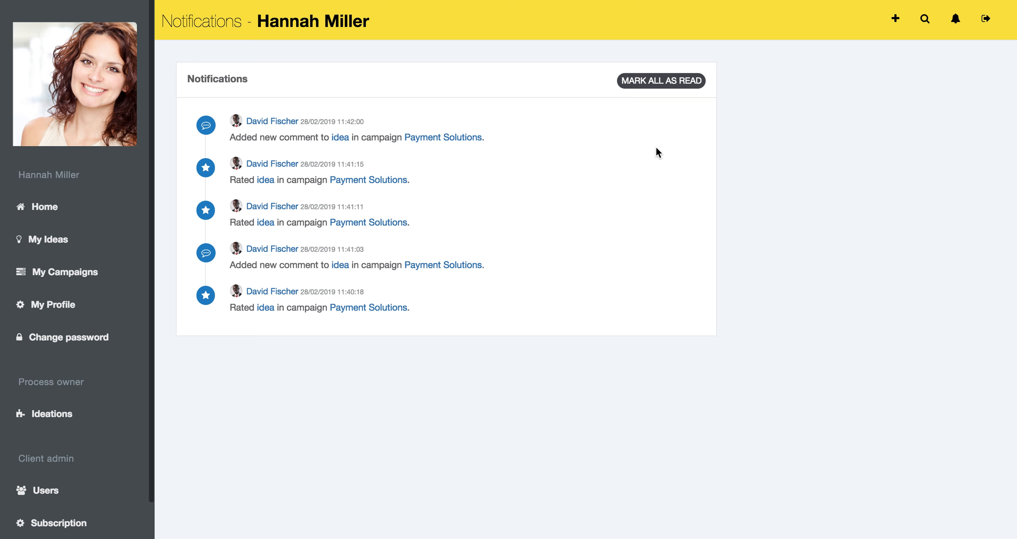
In the Increase in-store Conversion Rate ideation, set the New Business Models cluster's status to Parked with no notification sent, and return to the ideation.
click(103, 423)
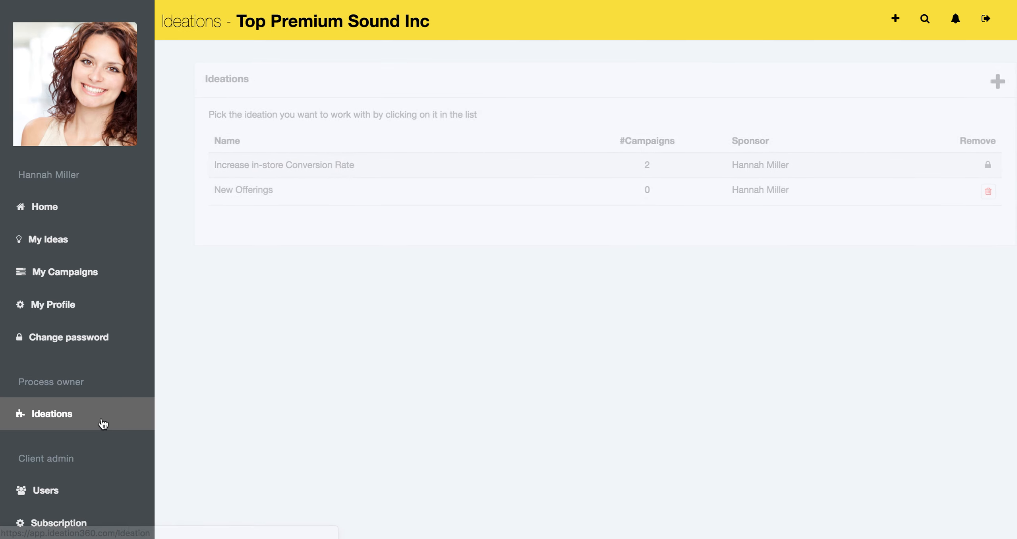
click(290, 170)
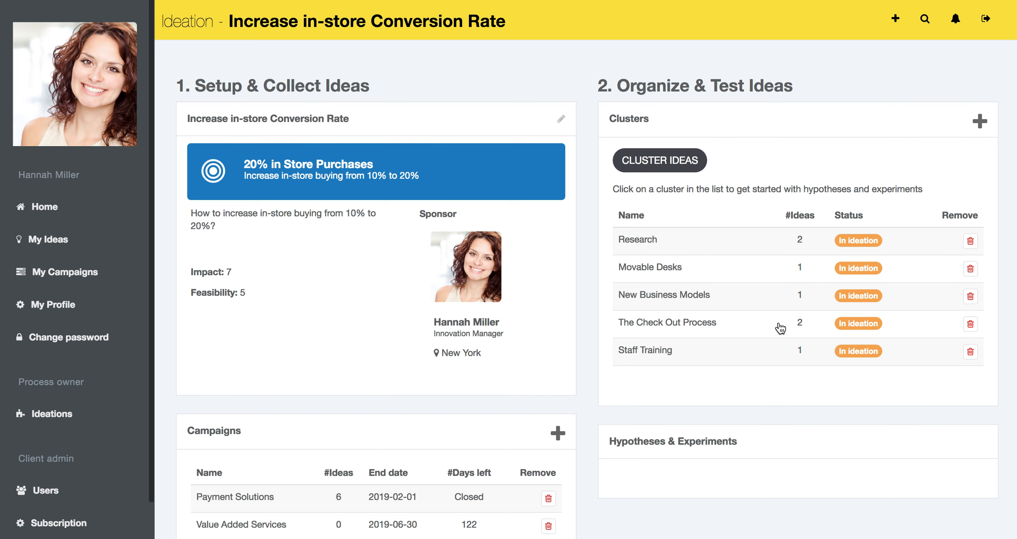
click(708, 303)
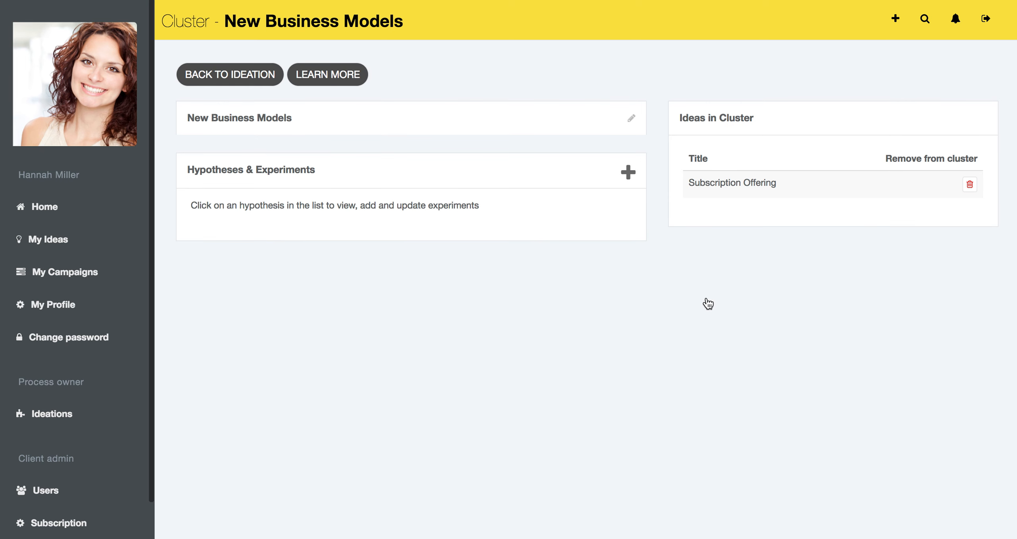
click(632, 118)
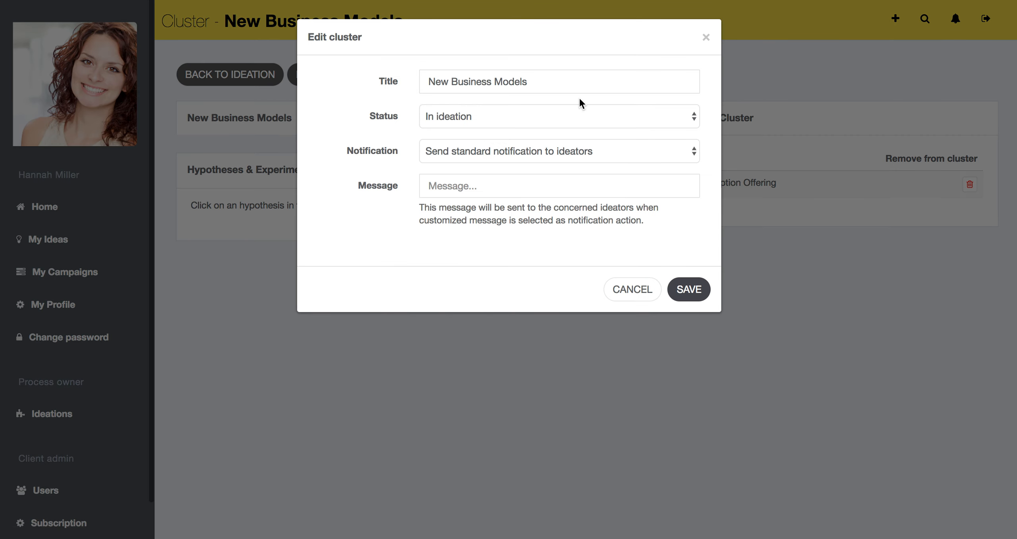
click(577, 113)
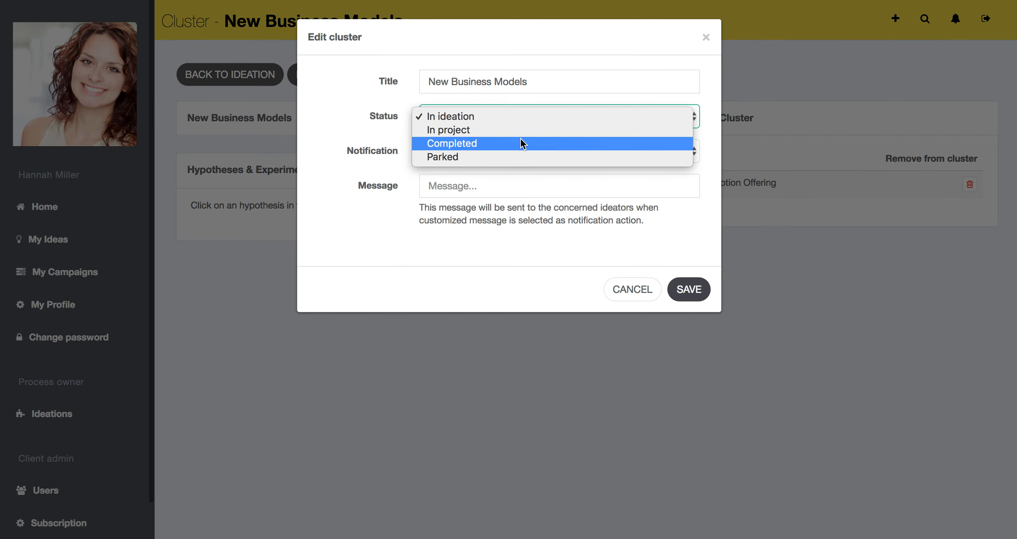
click(508, 155)
click(507, 153)
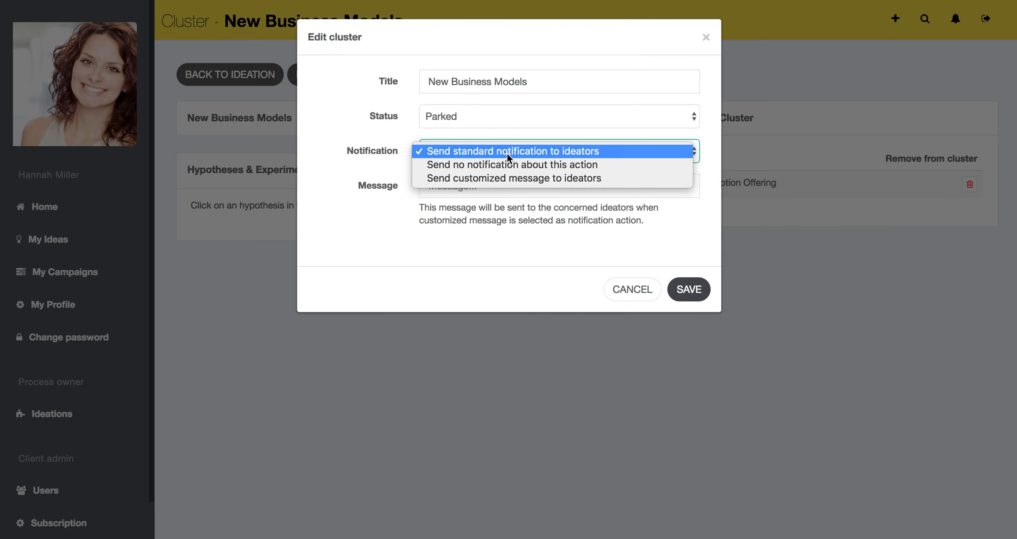
click(503, 166)
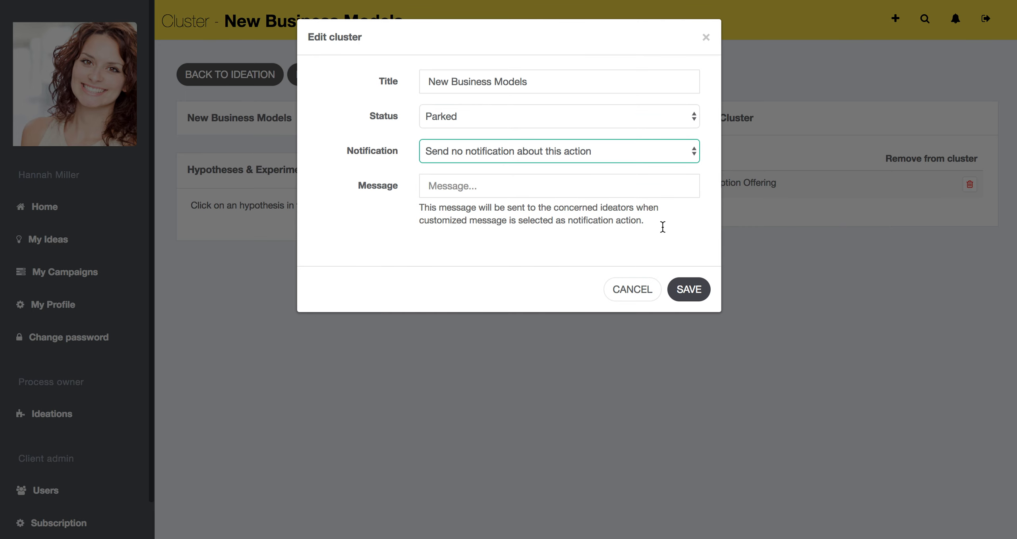
click(696, 290)
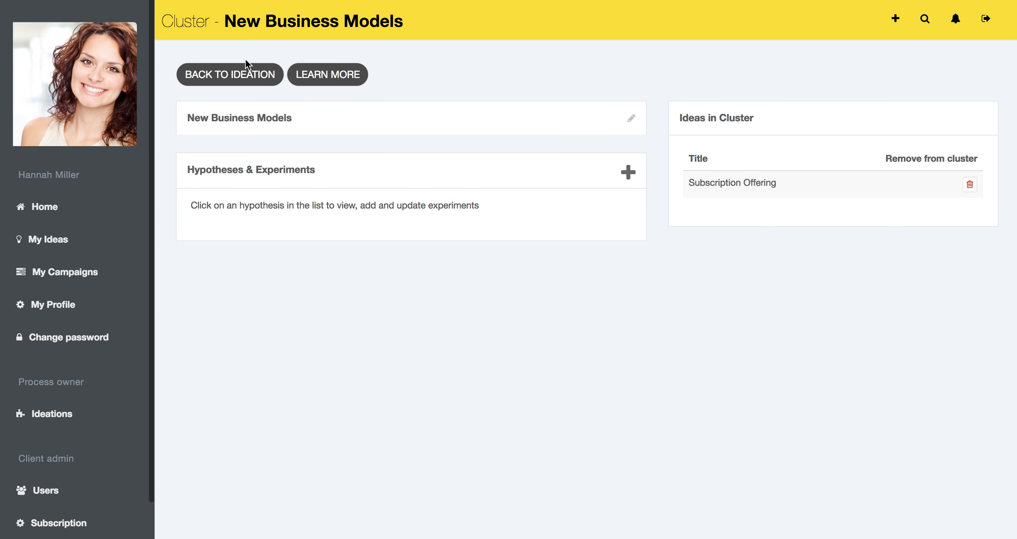
click(245, 72)
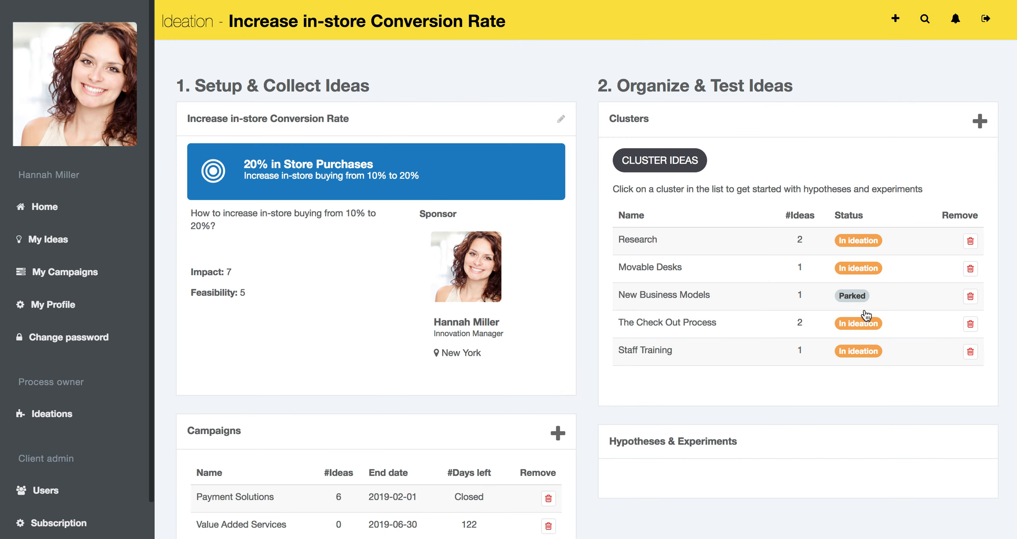
Set The Check Out Process cluster's status to Parked with no notification sent, and return to the ideation.
click(701, 331)
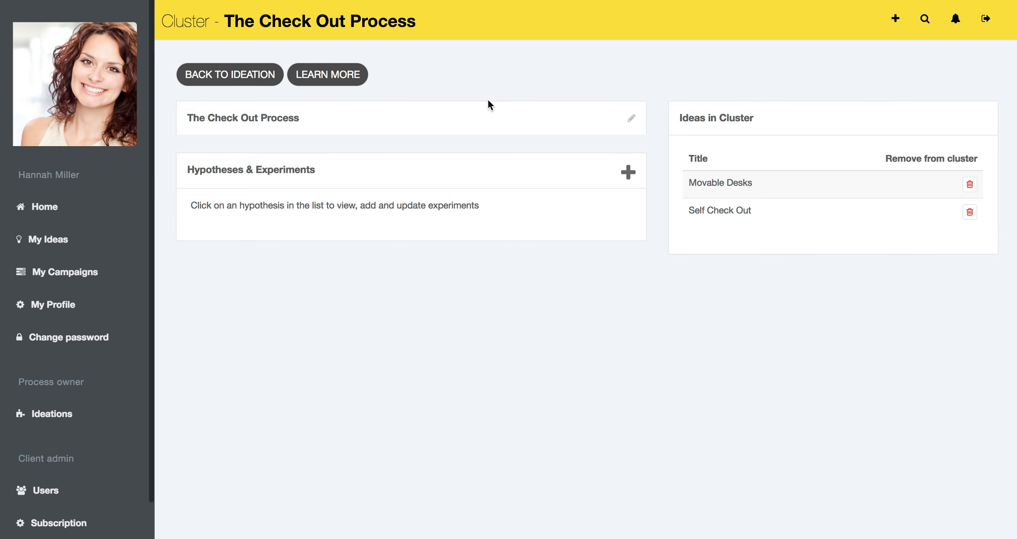
click(631, 118)
click(499, 114)
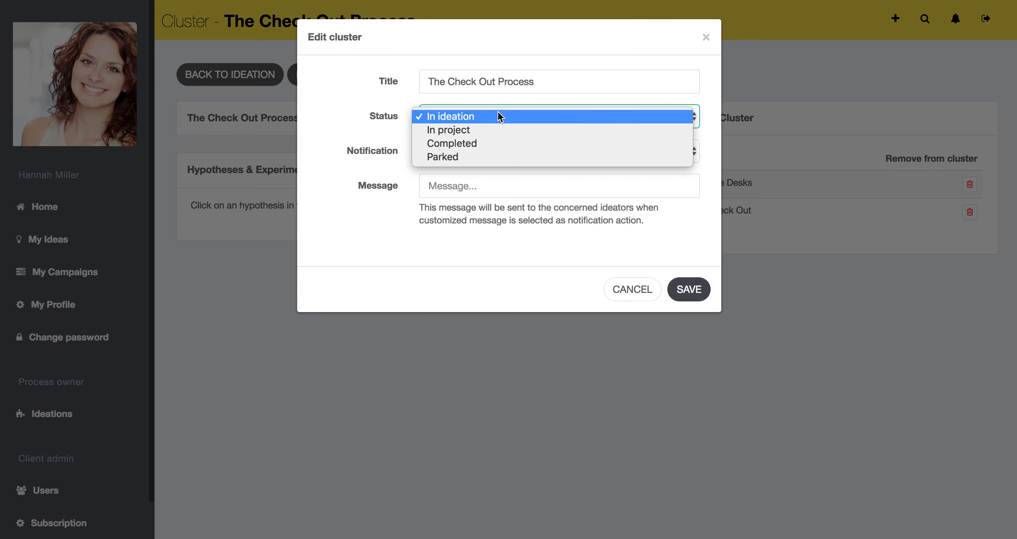
click(481, 156)
click(477, 153)
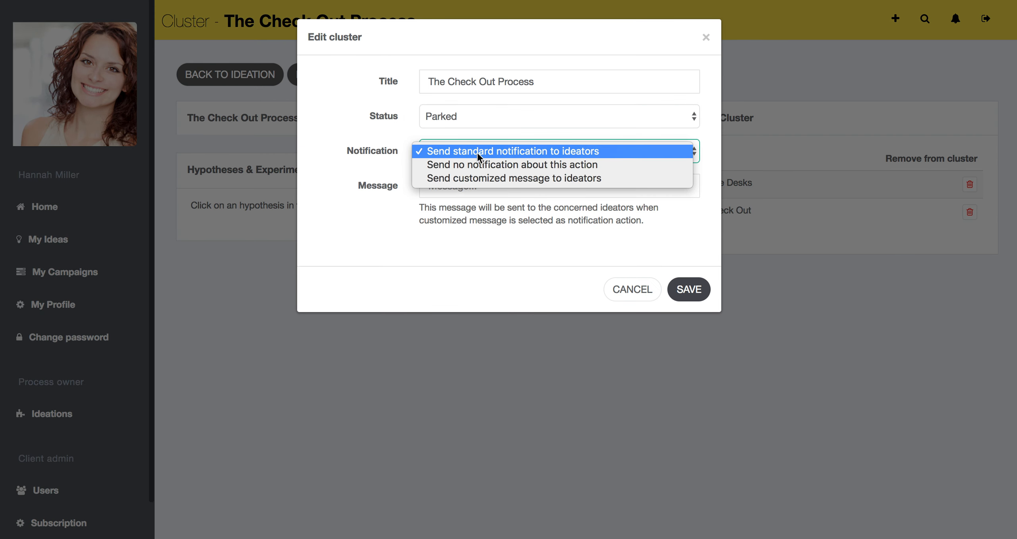
click(481, 164)
click(694, 291)
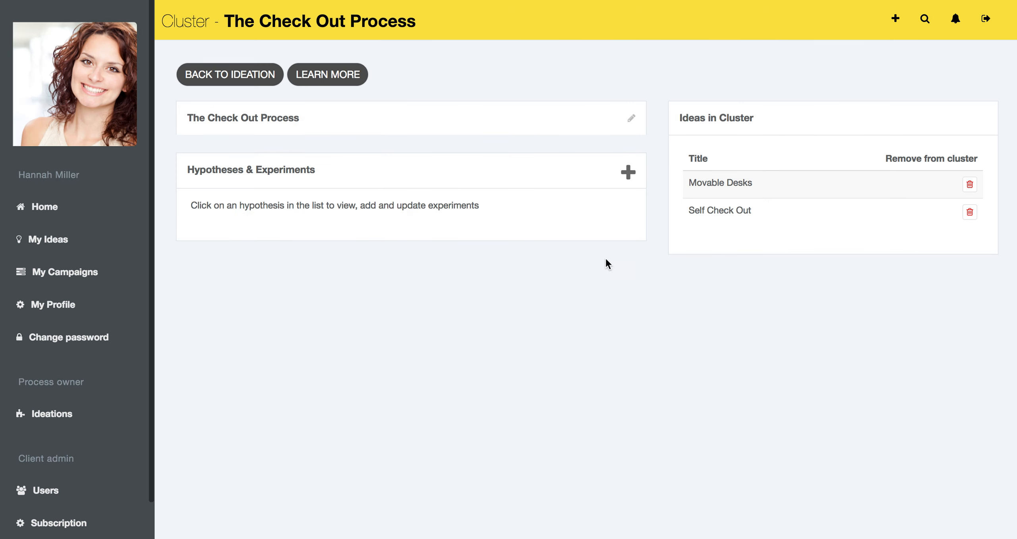
click(251, 79)
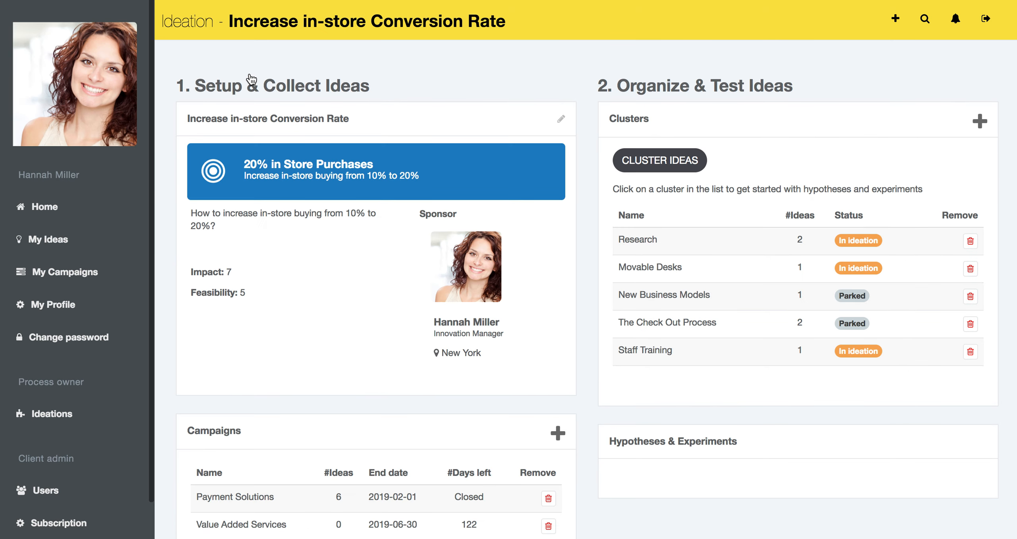
Set the Staff Training cluster's status to In project with no notification sent, and return to the ideation.
click(661, 360)
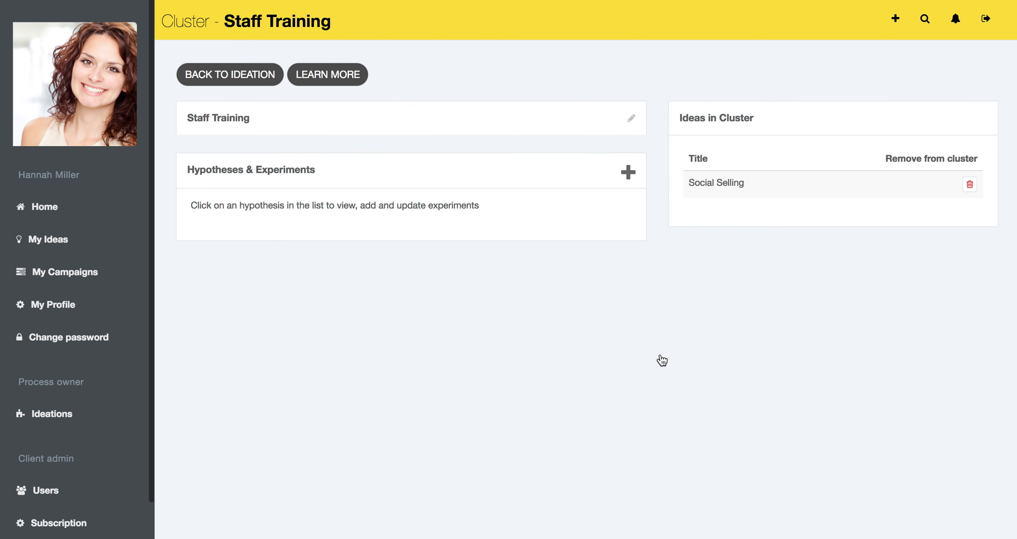
click(633, 119)
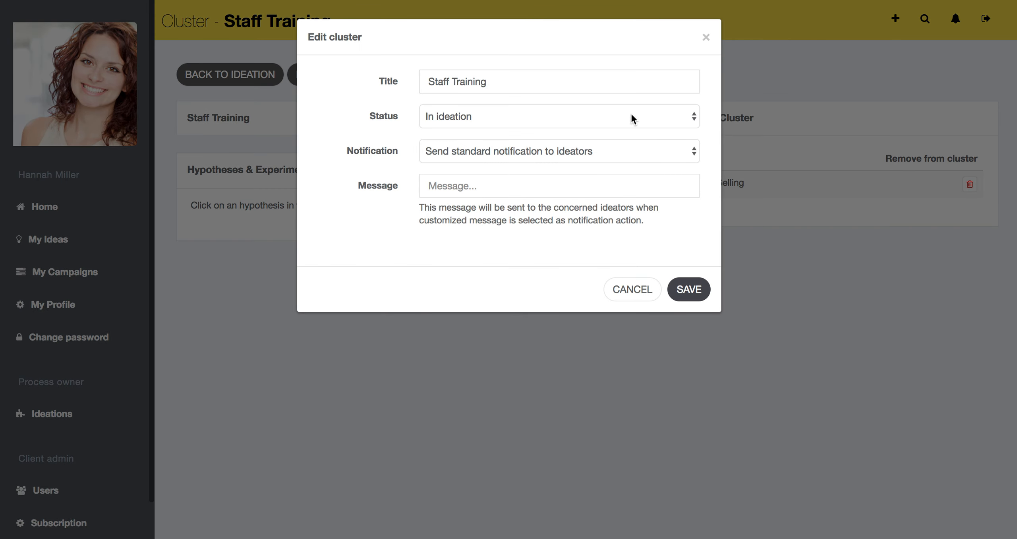
click(631, 116)
click(613, 130)
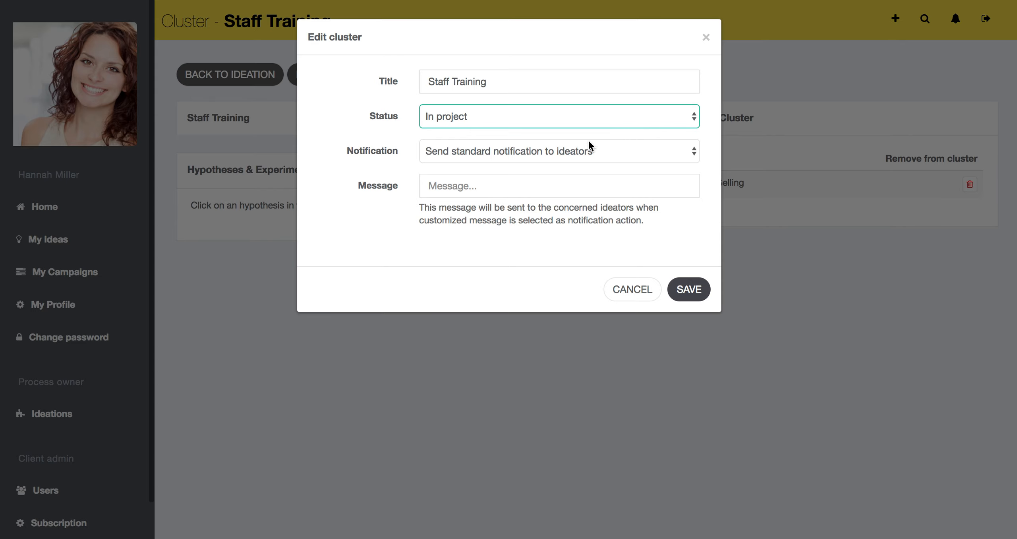
click(567, 152)
click(557, 166)
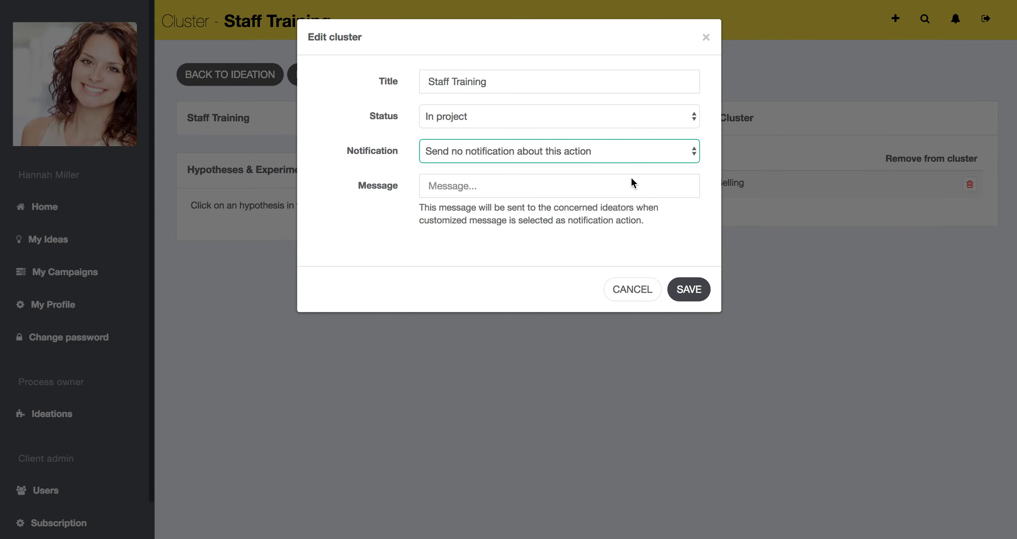
click(689, 289)
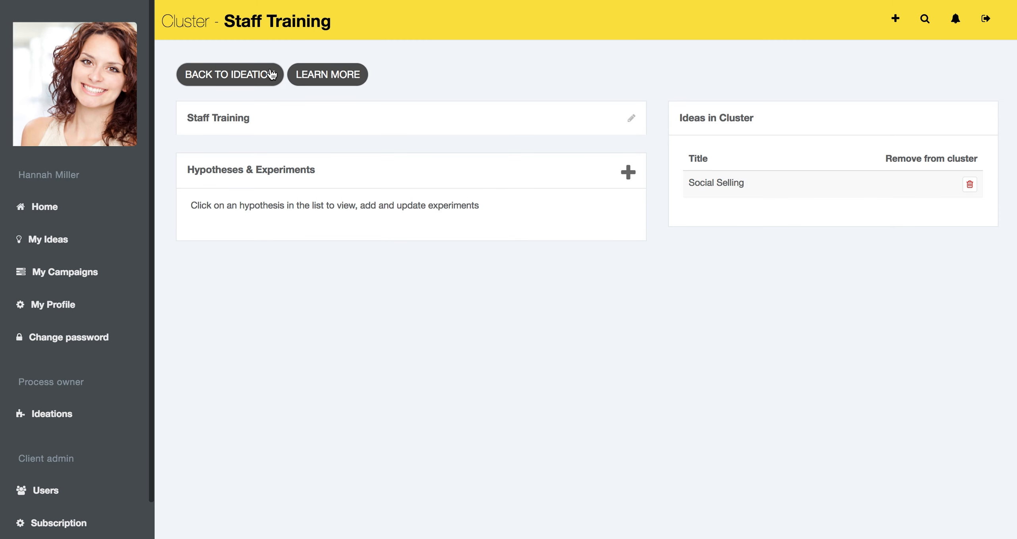
click(260, 76)
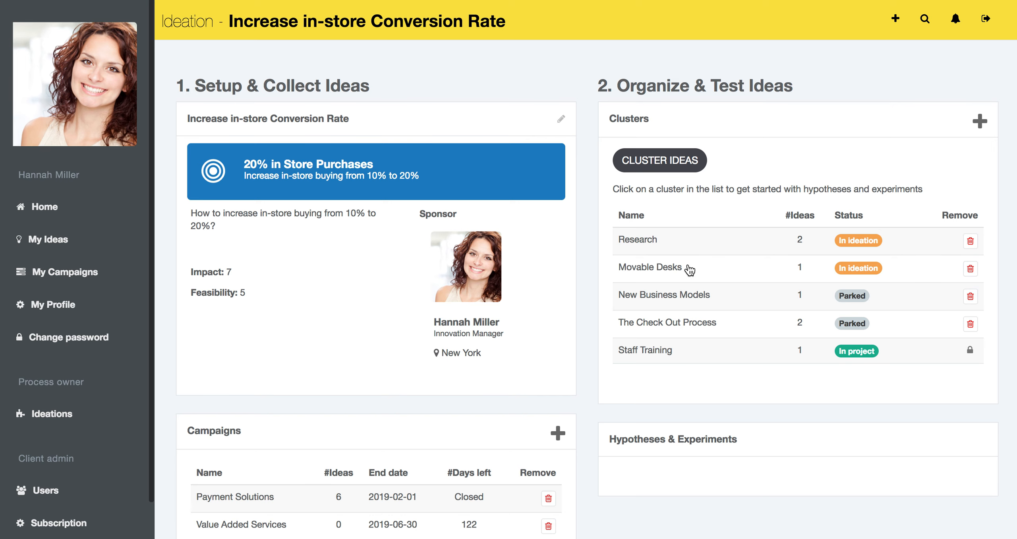
Open the Movable Desks cluster and view the explanation of how clusters lead to hypotheses and experiments, and hide it again.
click(689, 270)
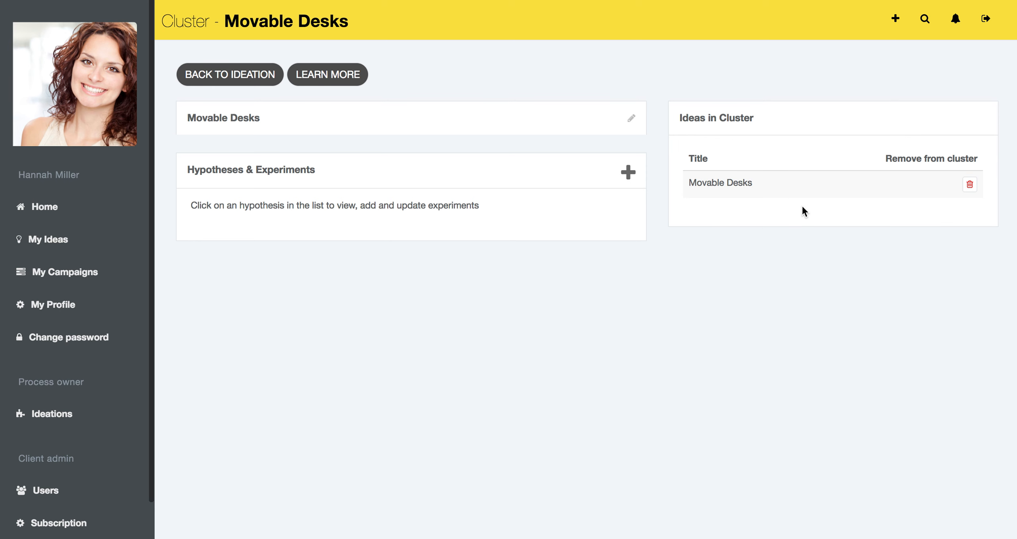
click(335, 76)
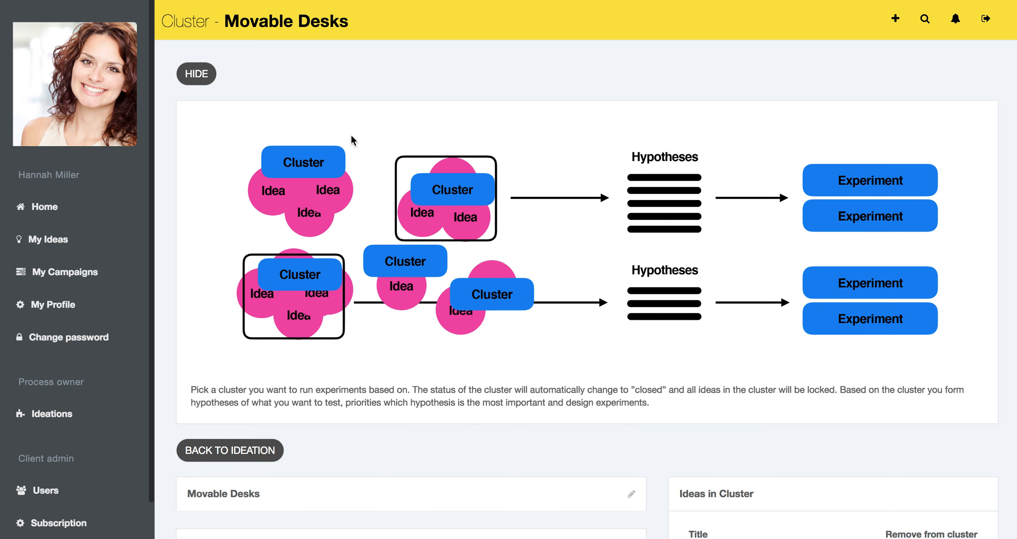
click(205, 77)
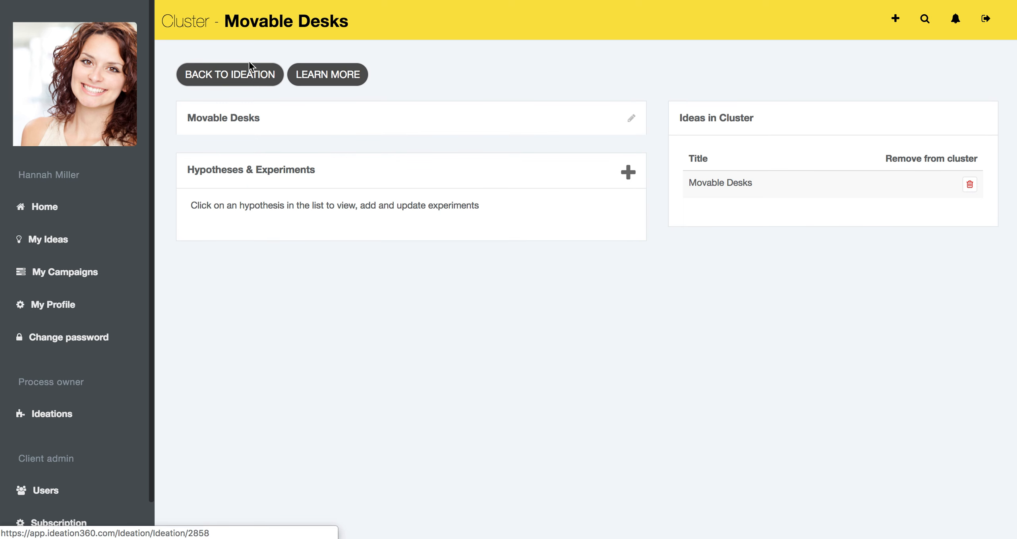
Add the hypothesis "The location of the desk impact the conversion rate from 10 to 12%" to the Movable Desks cluster.
click(628, 172)
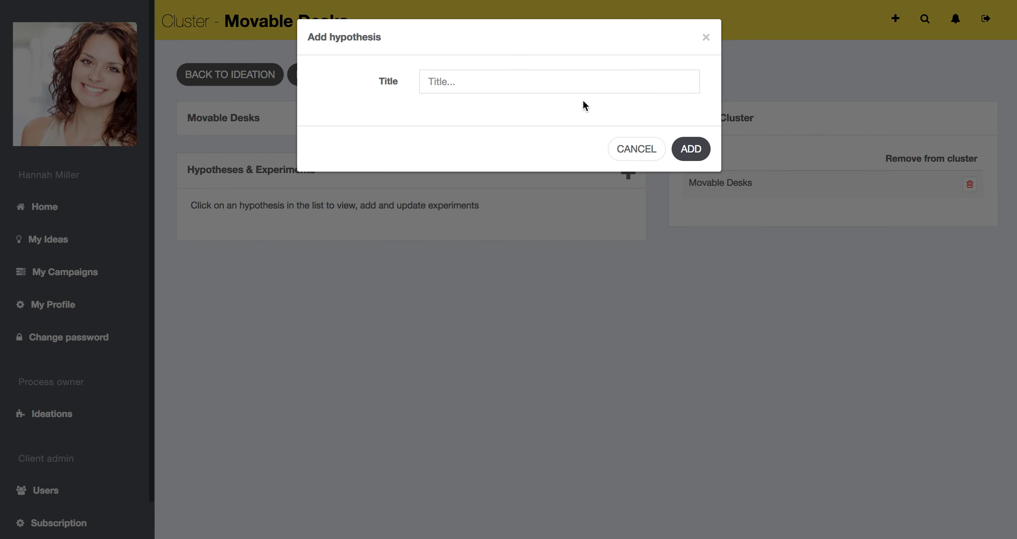
click(626, 73)
text(The location of the desk impact the conversion rate from 10 to 12%)
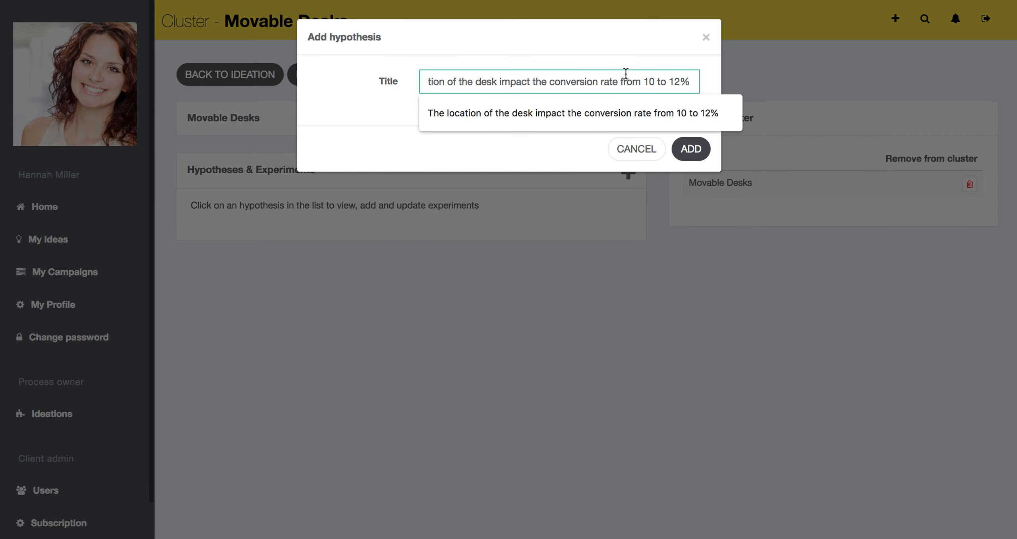
drag(497, 80, 422, 81)
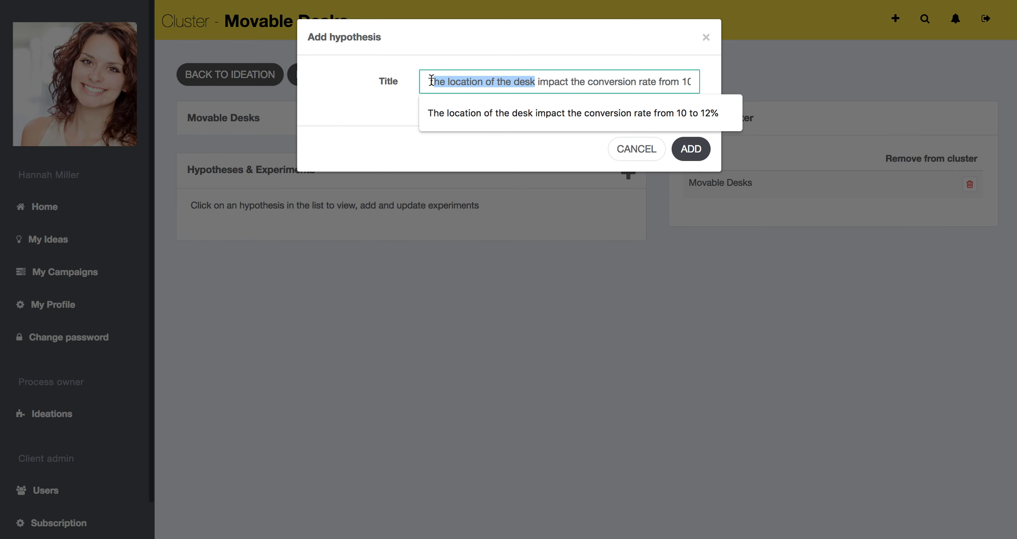
click(457, 82)
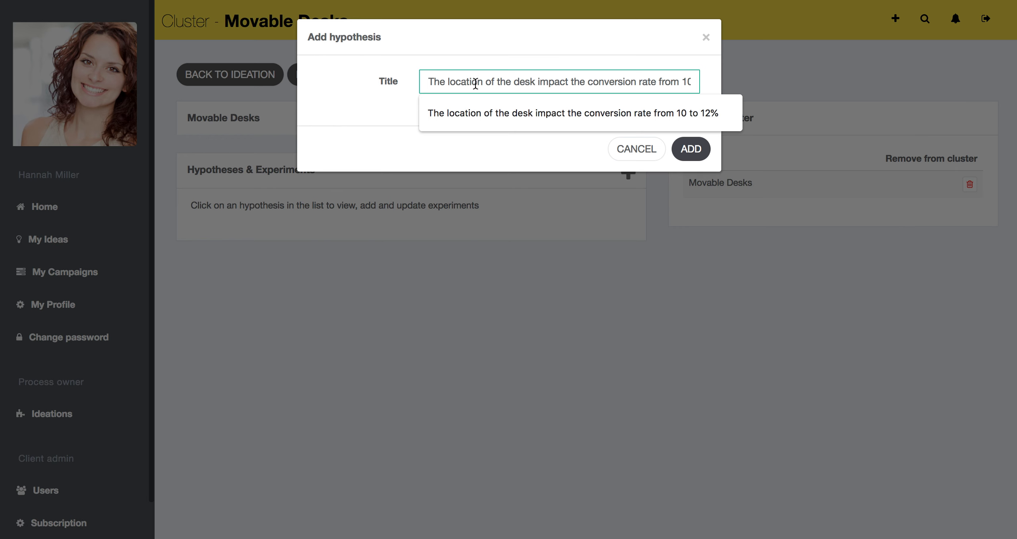
click(525, 82)
key(Right)
key(Right)
key(Right)
key(Right)
key(Right)
key(Right)
key(Right)
key(Right)
key(Right)
key(Right)
key(Right)
key(Right)
key(Right)
key(Right)
key(Right)
key(Right)
key(Right)
key(Right)
key(Right)
key(Right)
key(Right)
key(Right)
key(Right)
key(Right)
key(Right)
key(Right)
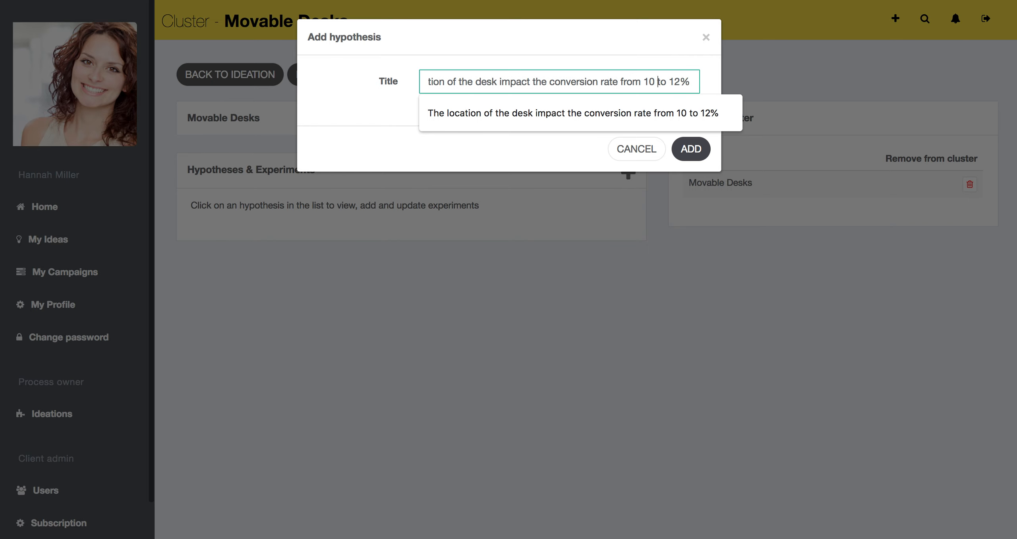
click(690, 151)
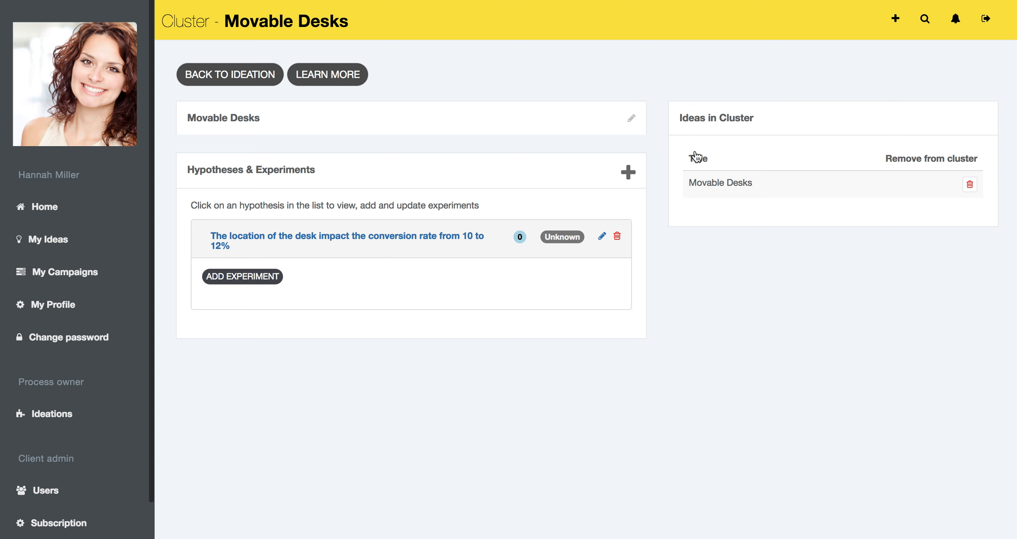